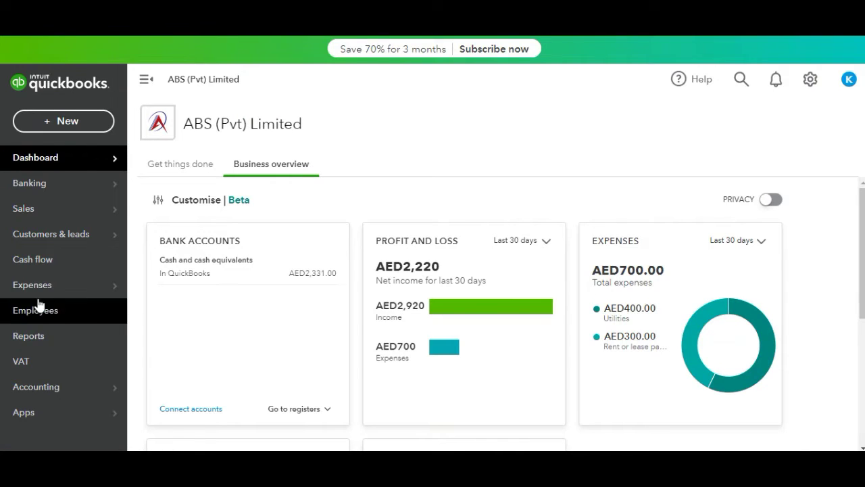
- Start a new purchase order from the expense transactions and choose XYZ (Pvt) Limited as the supplier
mouse_move(38, 295)
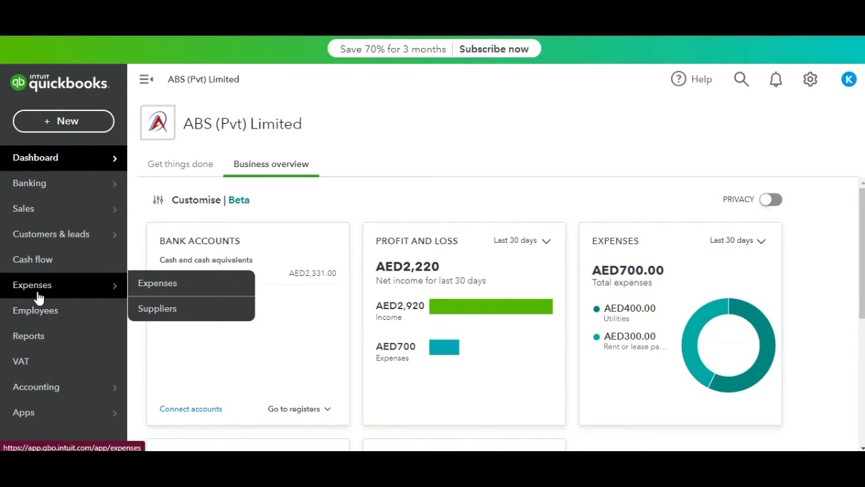
left_click(174, 283)
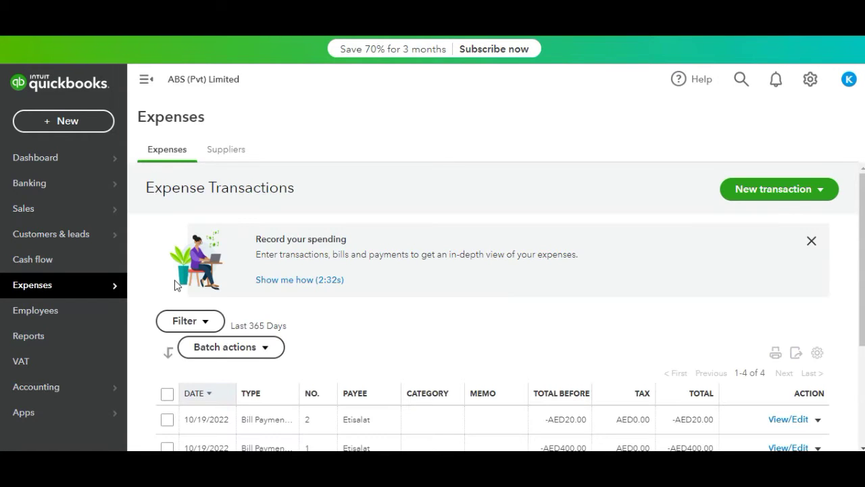
left_click(831, 191)
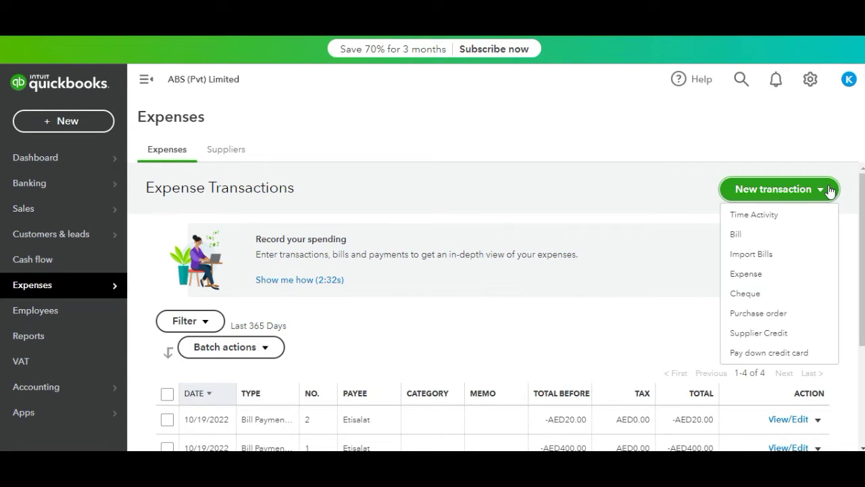
left_click(771, 313)
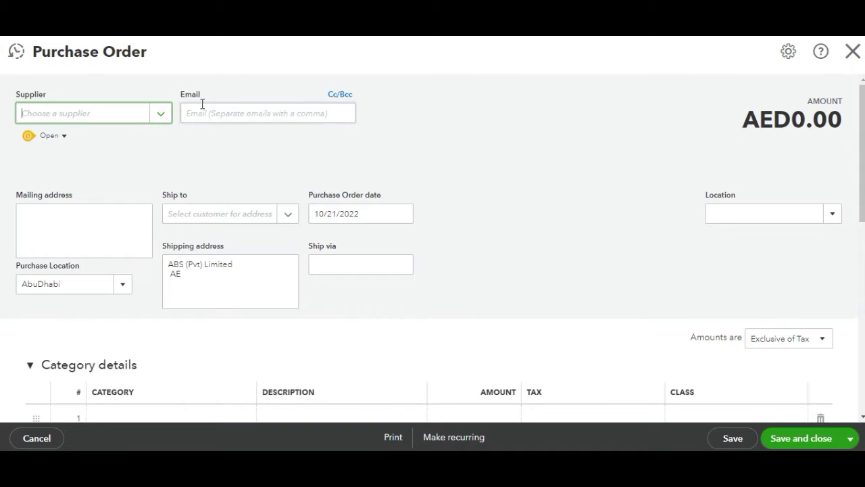
left_click(162, 114)
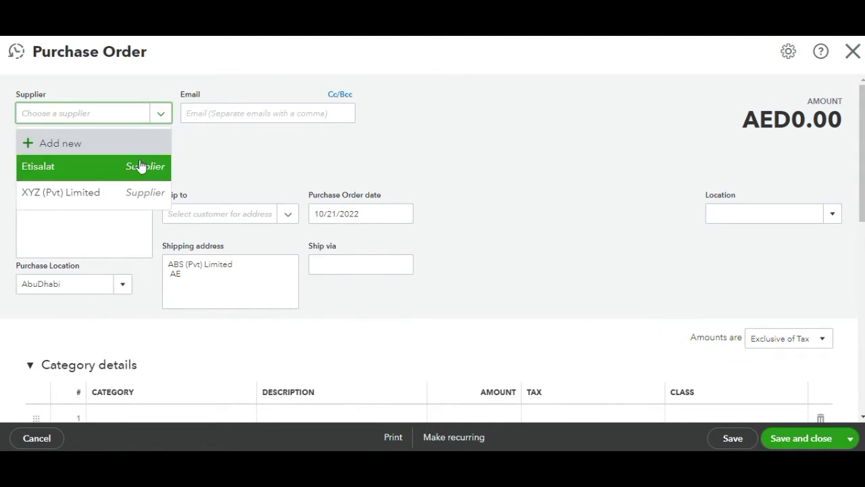
left_click(94, 196)
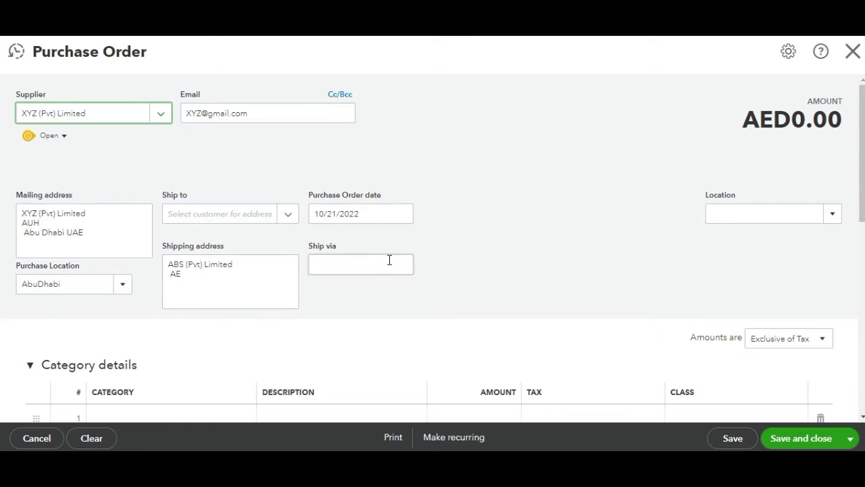
- Look over the purchase order's Ship via and Location fields, tax setting, category details and item details
left_click(367, 262)
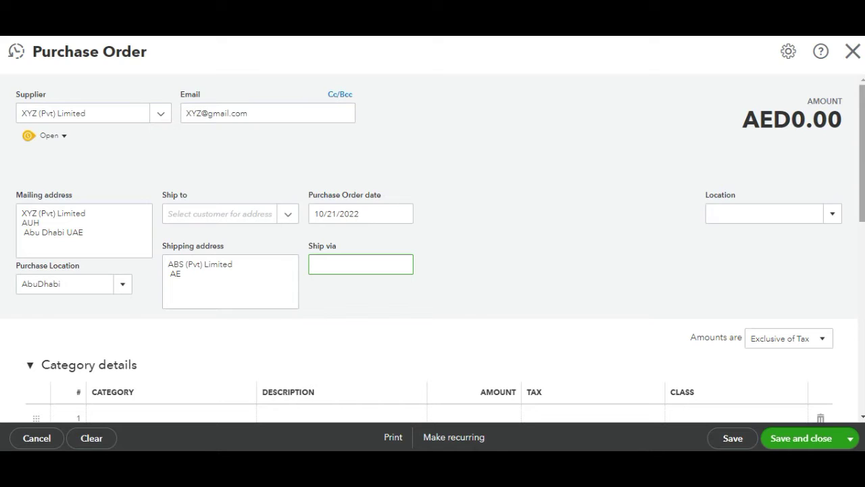
left_click(833, 216)
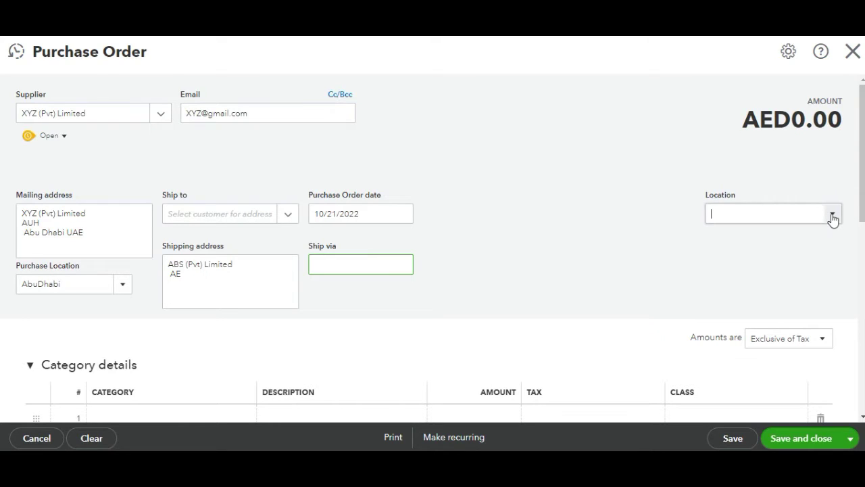
left_click(832, 216)
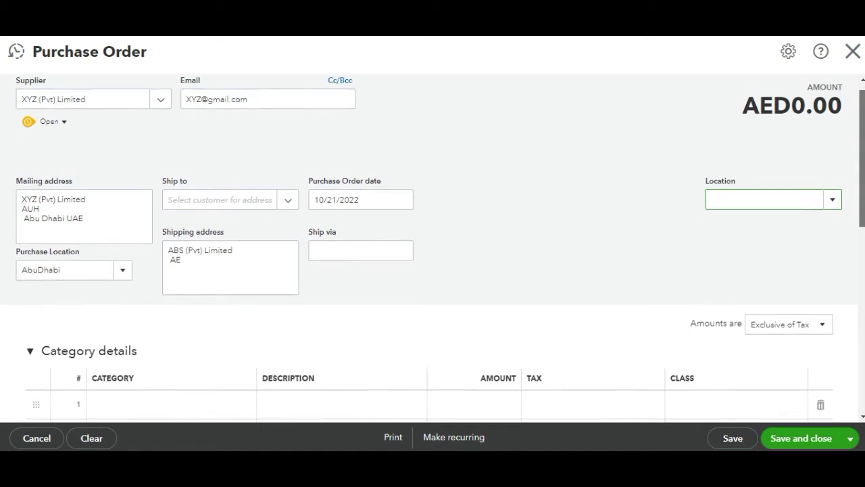
scroll(433, 250, "down", 3)
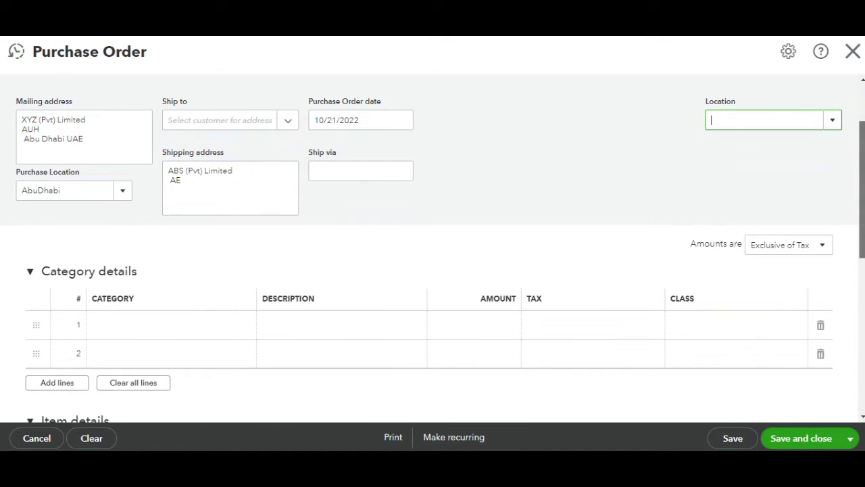
scroll(863, 250, "down", 1)
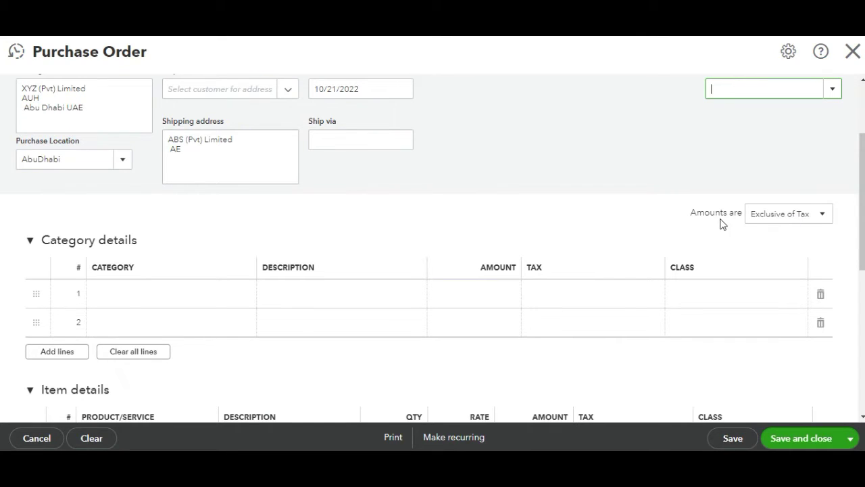
scroll(864, 203, "down", 1)
left_click_drag(863, 206, 862, 362)
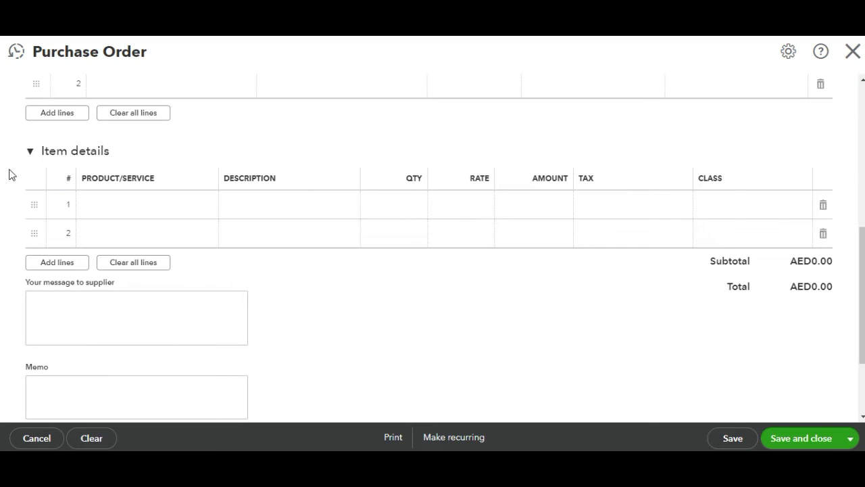
left_click_drag(863, 257, 863, 204)
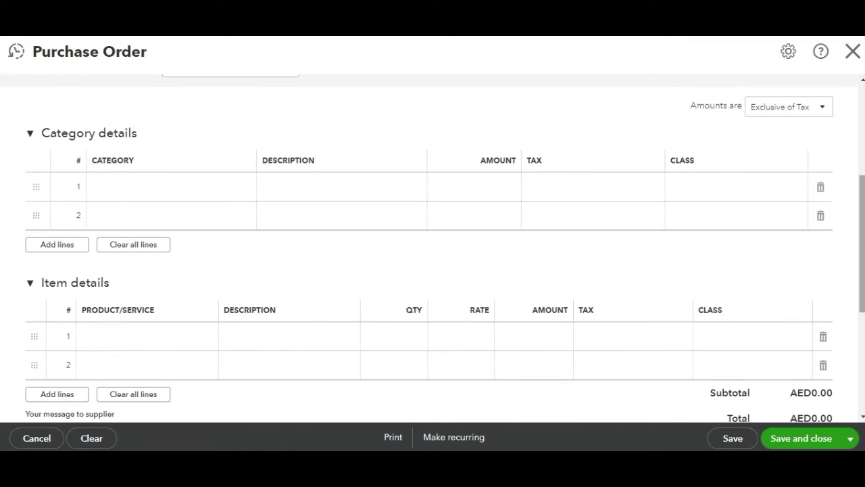
- Collapse the category details and begin a new Service item named AC for the first item line
left_click(31, 134)
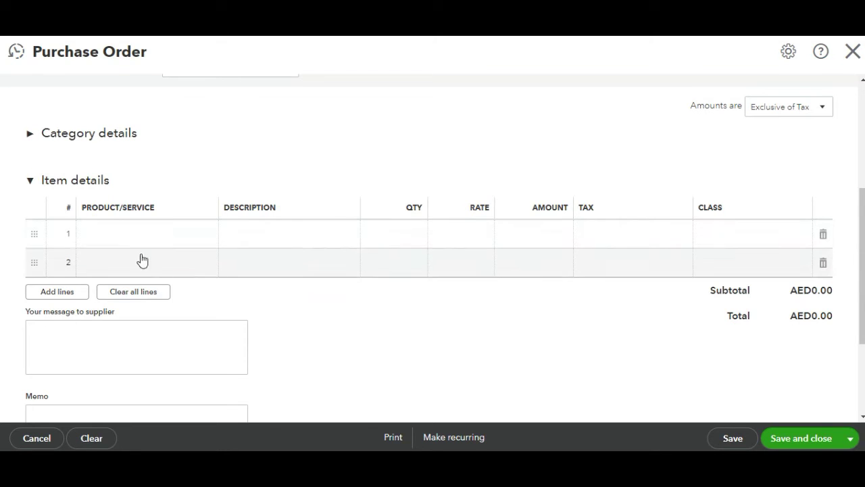
left_click(135, 235)
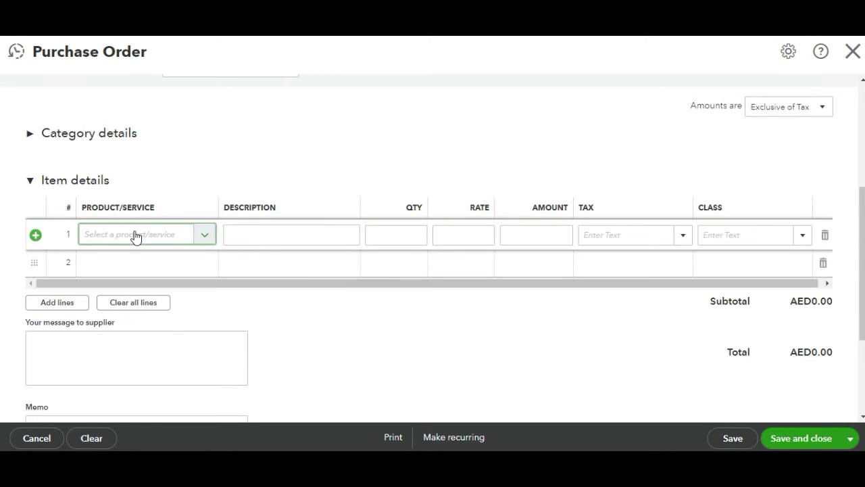
left_click(205, 237)
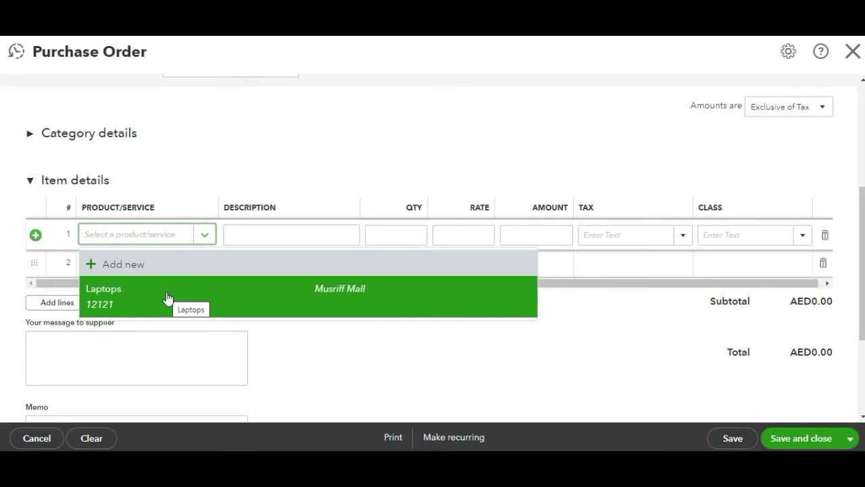
left_click(141, 265)
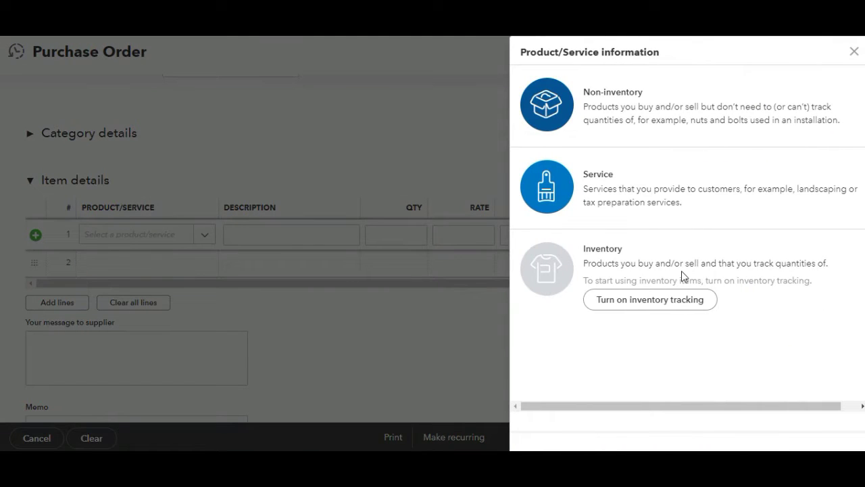
left_click(638, 186)
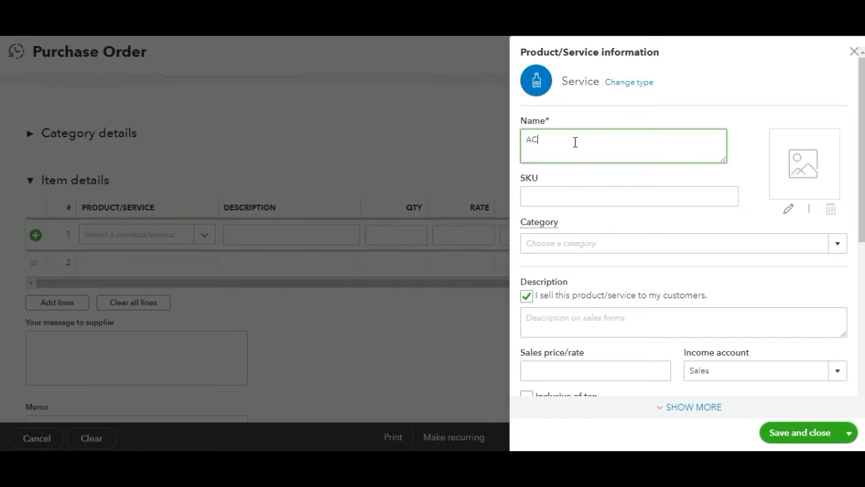
- Set the new service's SKU to 1245 and its category to Musriff Mall
left_click(549, 194)
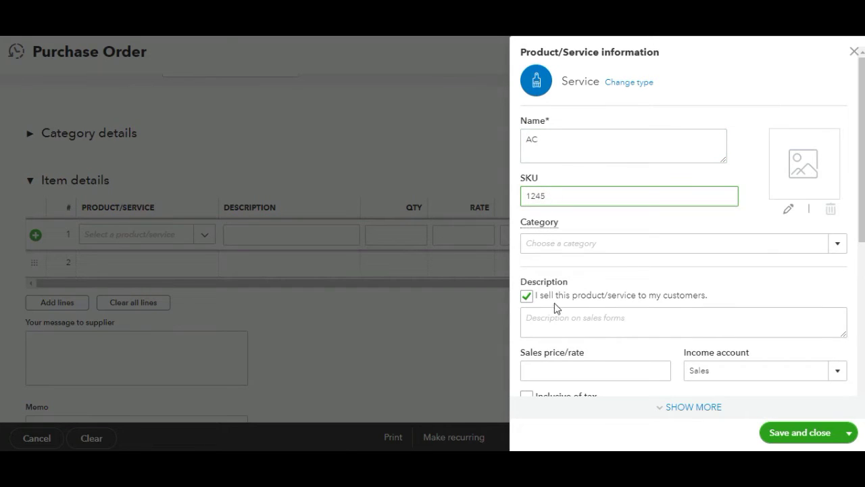
left_click(618, 242)
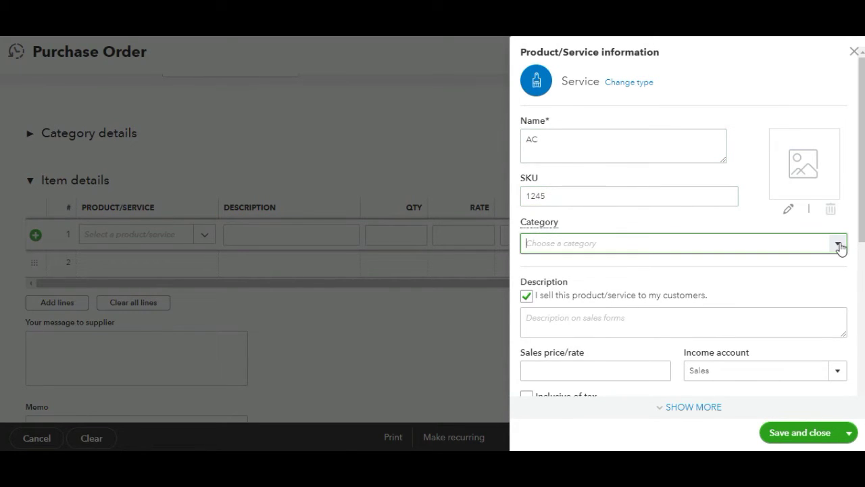
left_click(839, 245)
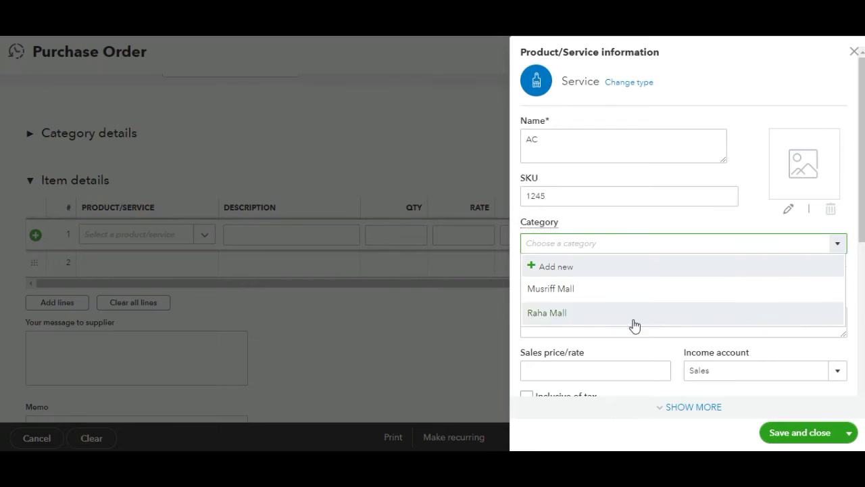
left_click(558, 288)
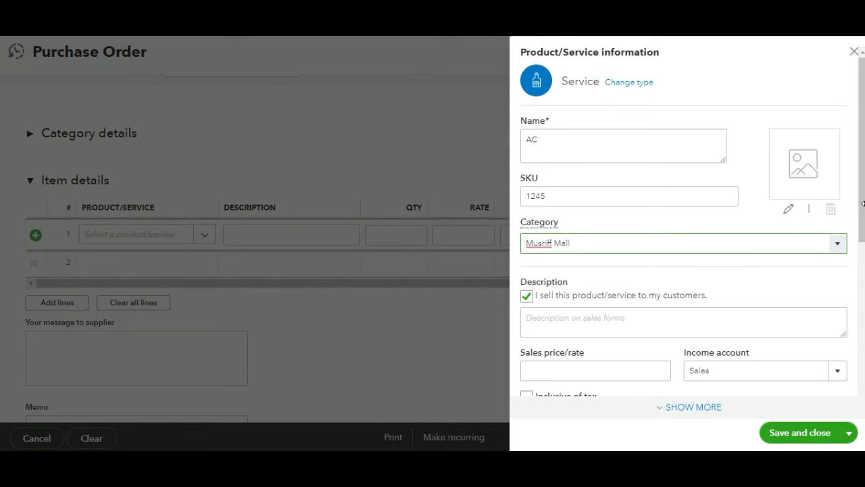
- Set the AC service's income account to Property, plant and equipment
scroll(845, 271, "down", 2)
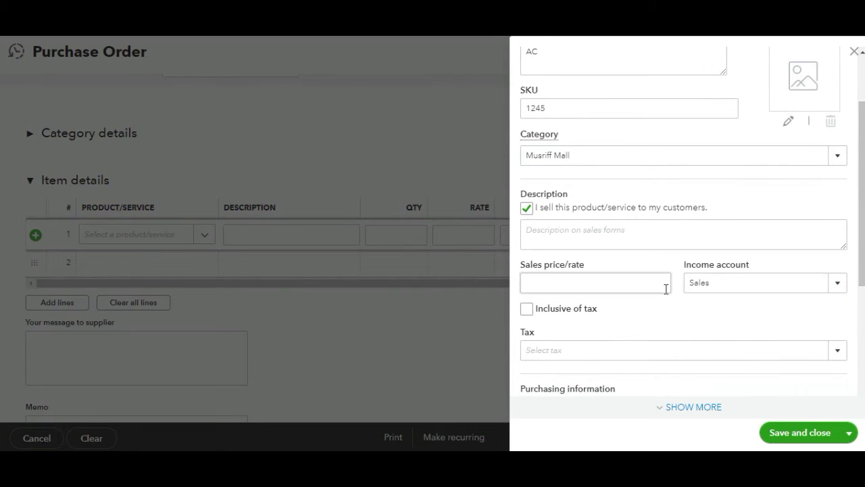
left_click(839, 284)
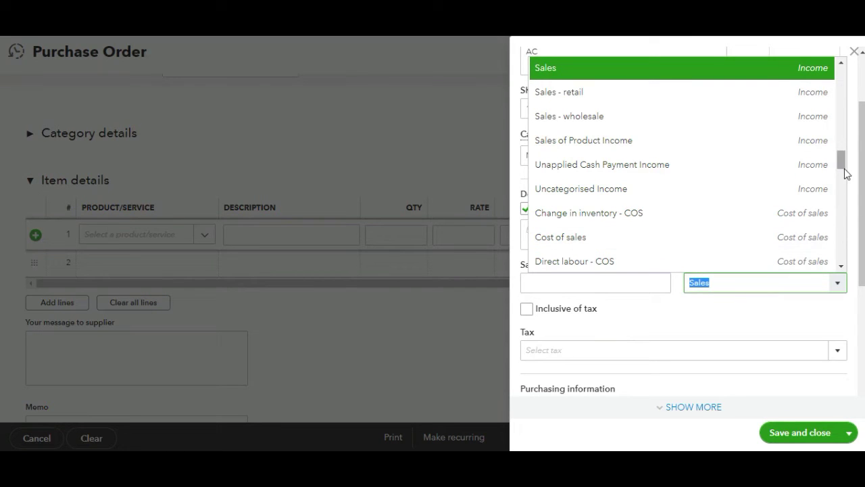
left_click_drag(843, 160, 850, 98)
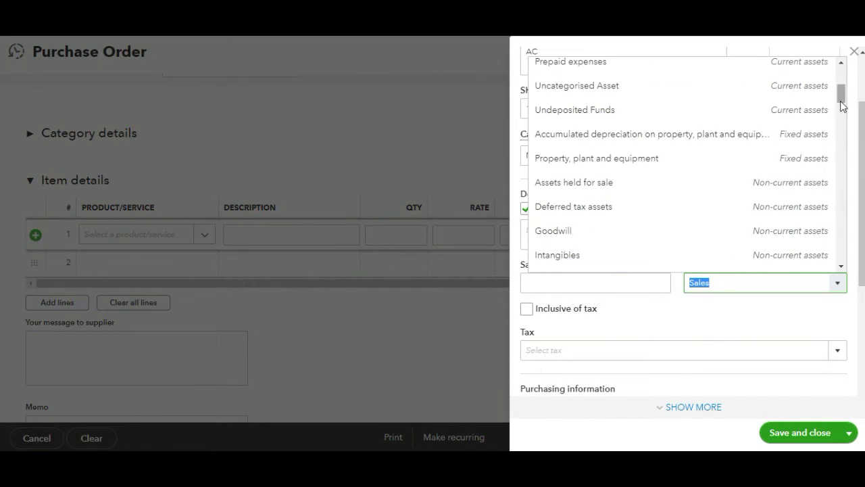
left_click(703, 161)
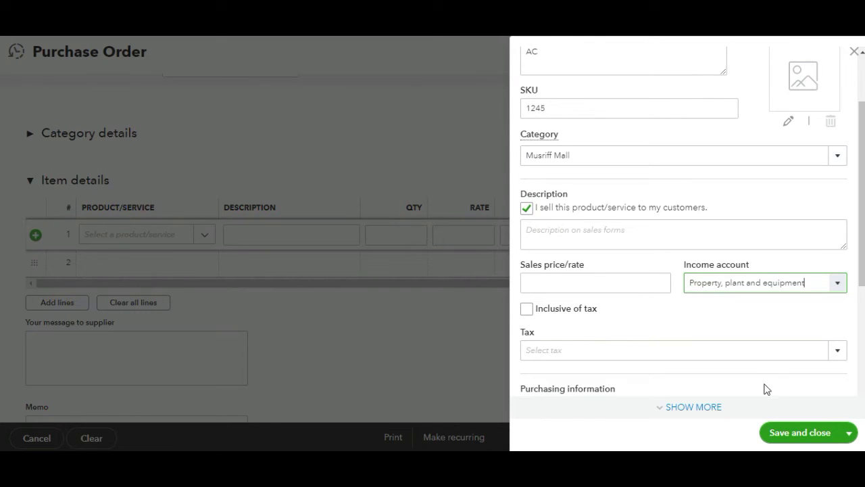
- Set the AC service's sales tax to SR Standard Rated (AUH) (5%)
scroll(580, 180, "down", 2)
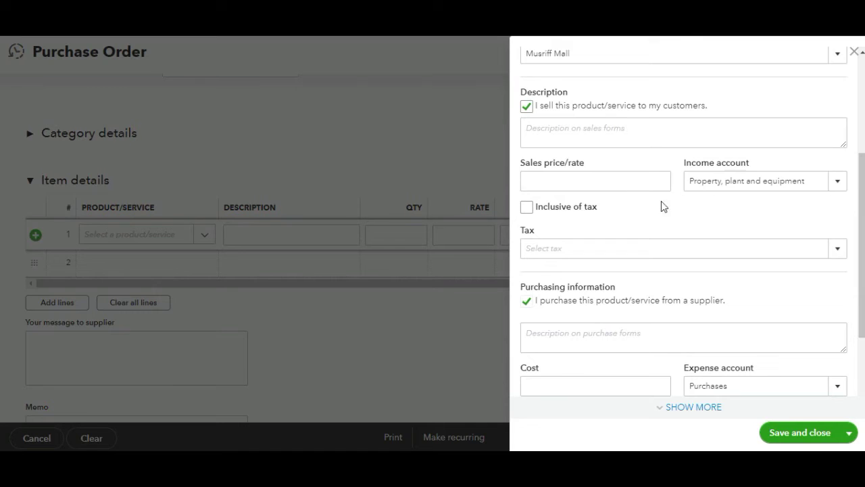
left_click_drag(862, 231, 862, 296)
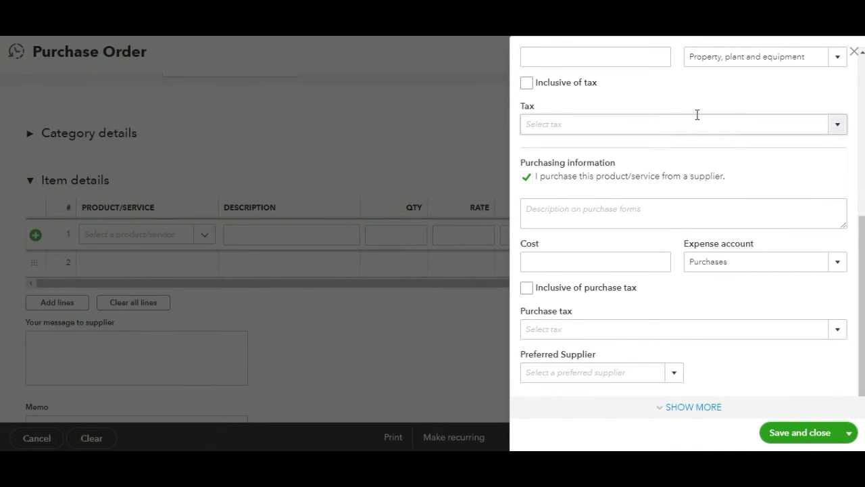
left_click(836, 128)
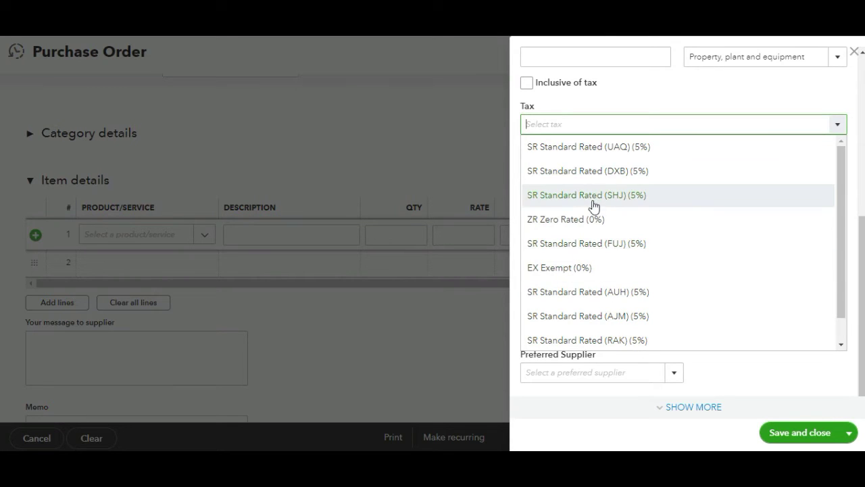
left_click(601, 293)
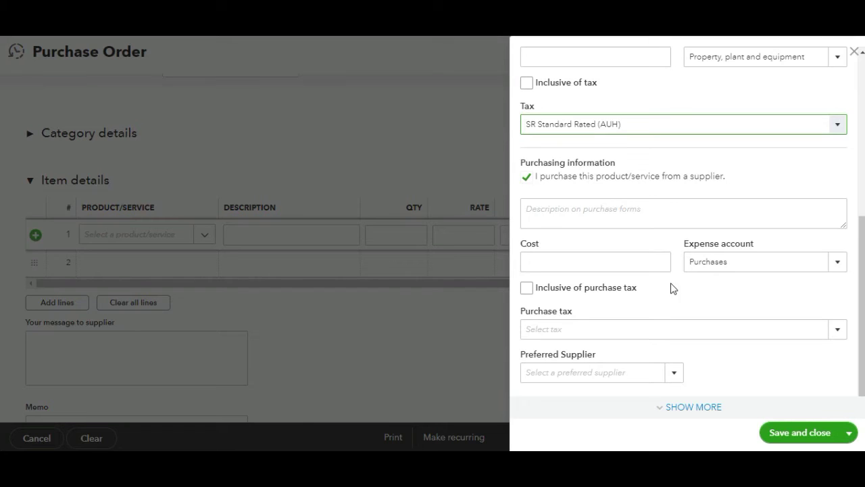
- Set the expense account in the AC service's purchasing information to Property, plant and equipment
left_click(844, 268)
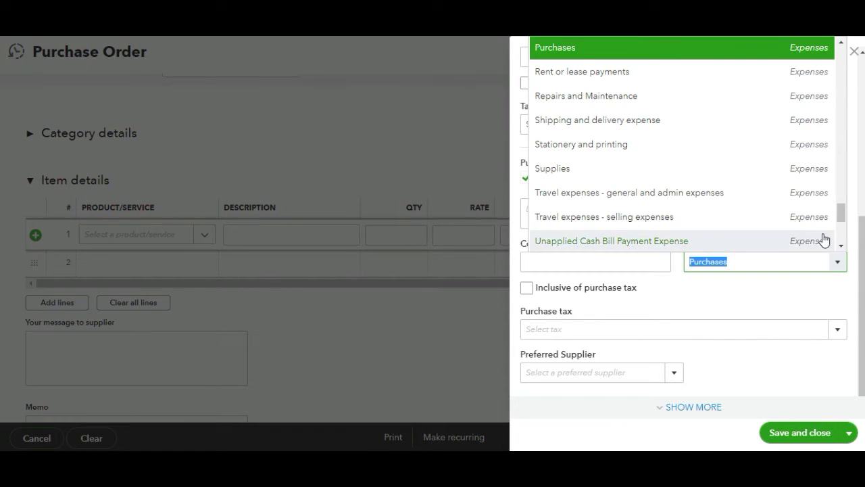
left_click_drag(841, 223, 844, 70)
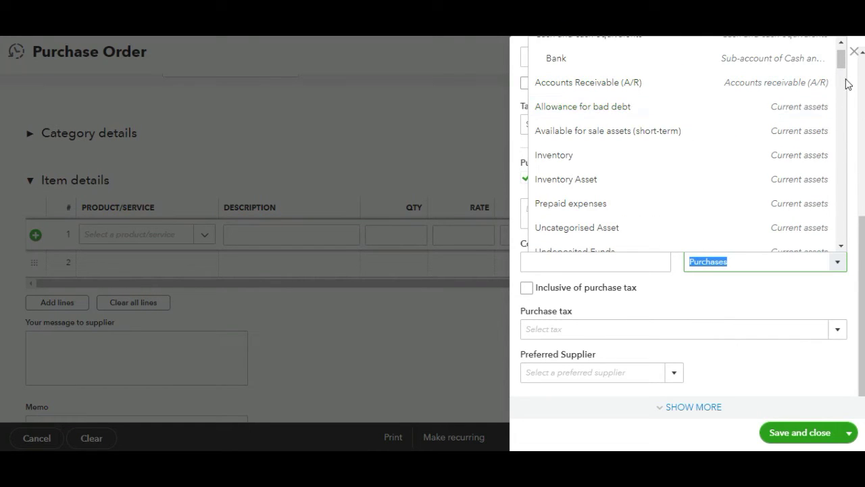
left_click_drag(844, 61, 844, 70)
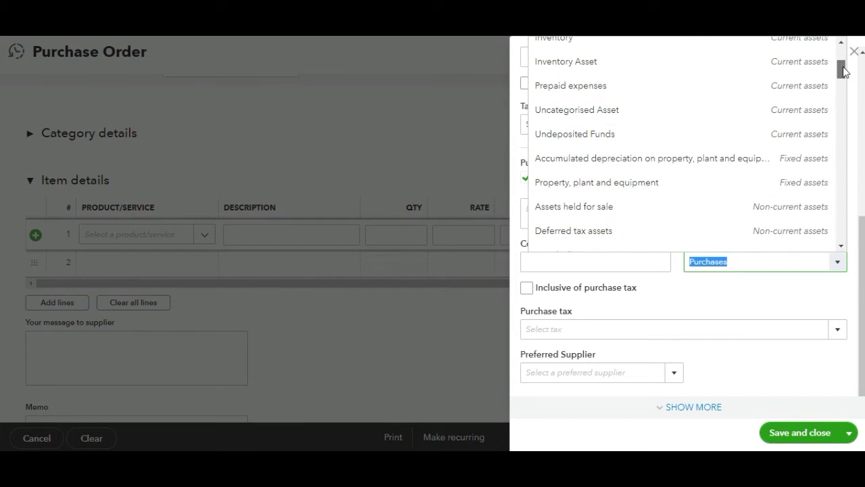
left_click(728, 185)
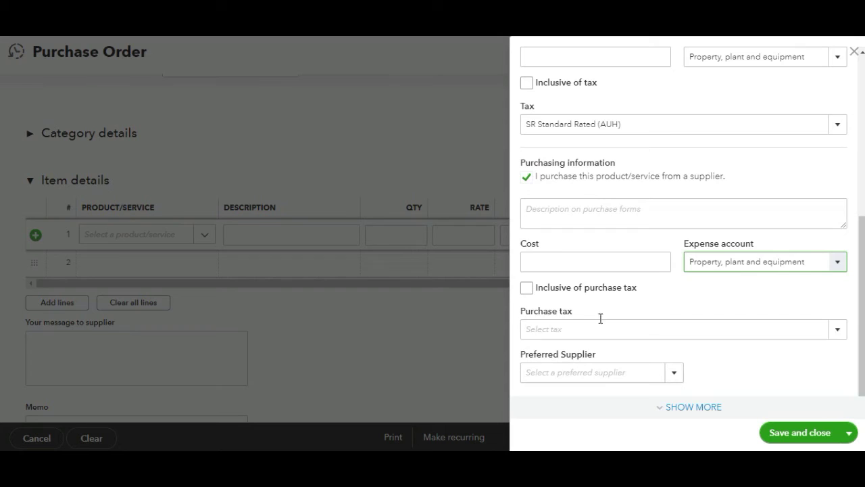
left_click(861, 296)
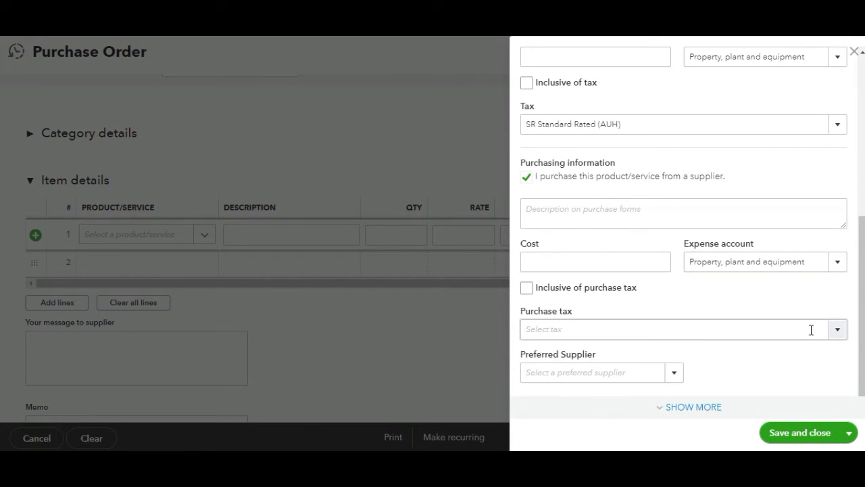
- Set the AC service's purchase tax to SR Standard Rated (5%) and save the new service
left_click(837, 331)
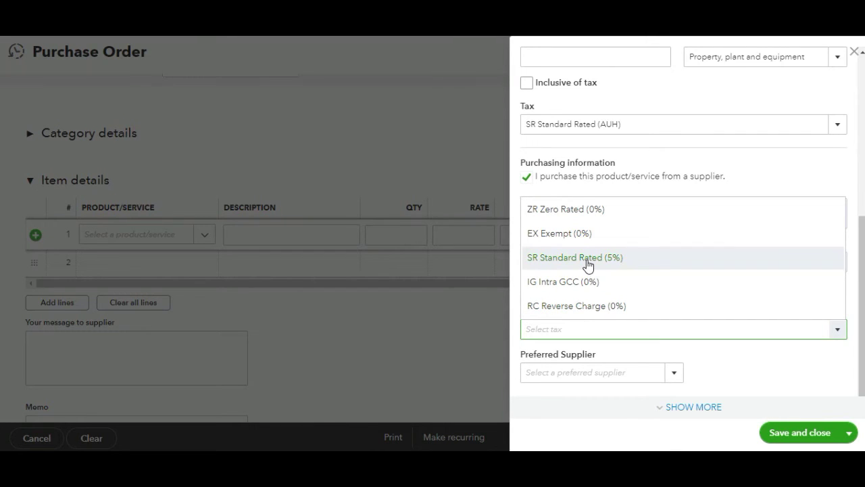
left_click(723, 370)
left_click(793, 434)
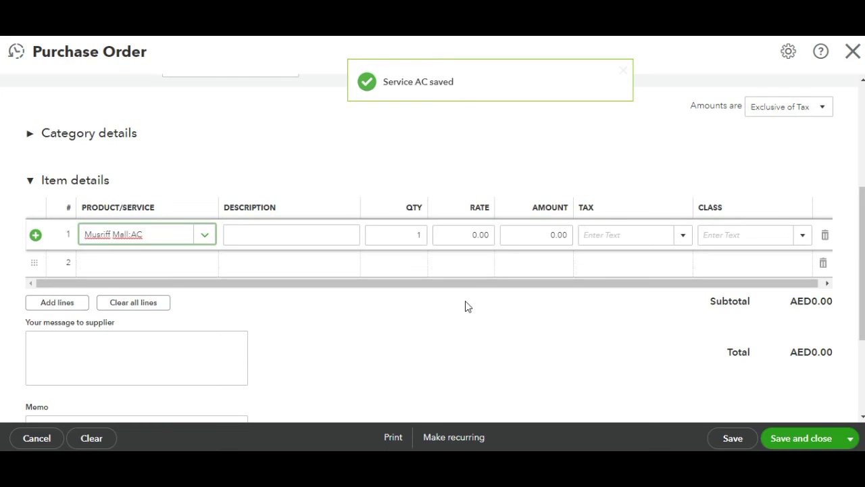
- Enter a quantity of 4 and a rate of 260 for the Musriff Mall:AC item line
left_click(292, 233)
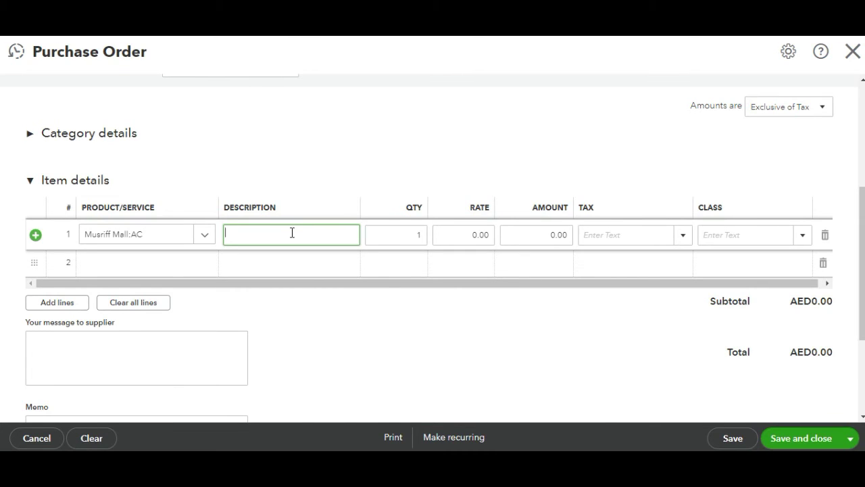
left_click(403, 236)
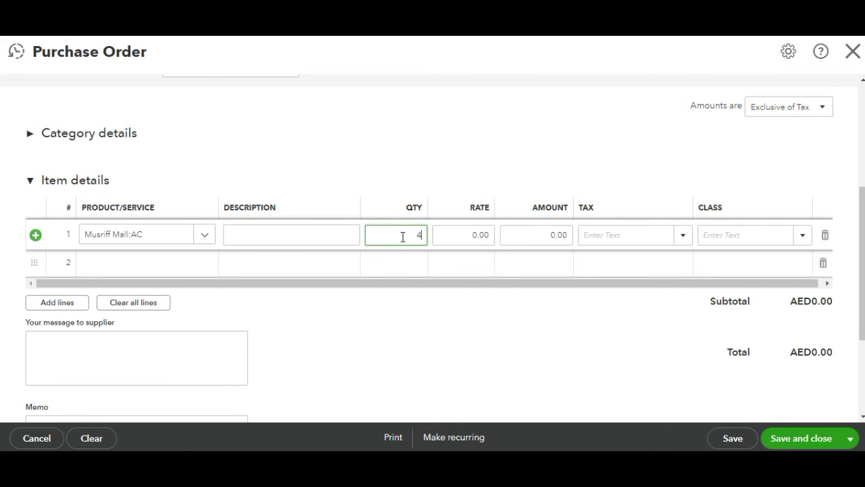
left_click(476, 235)
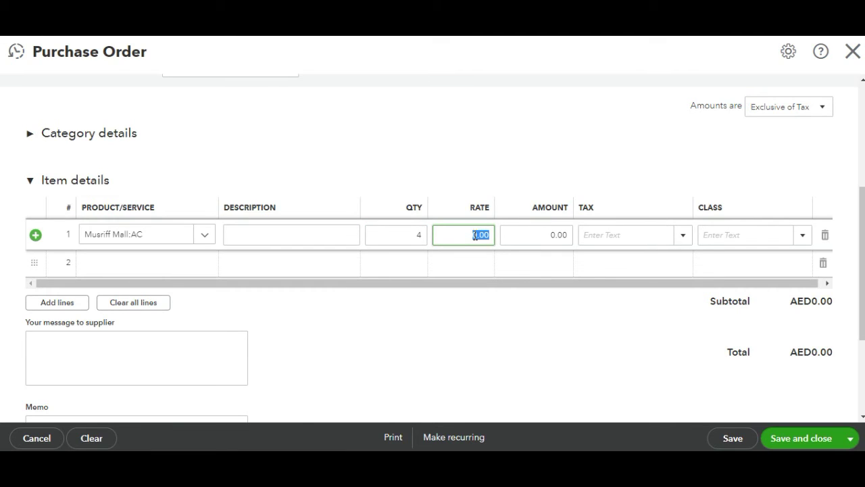
type("260")
left_click(484, 158)
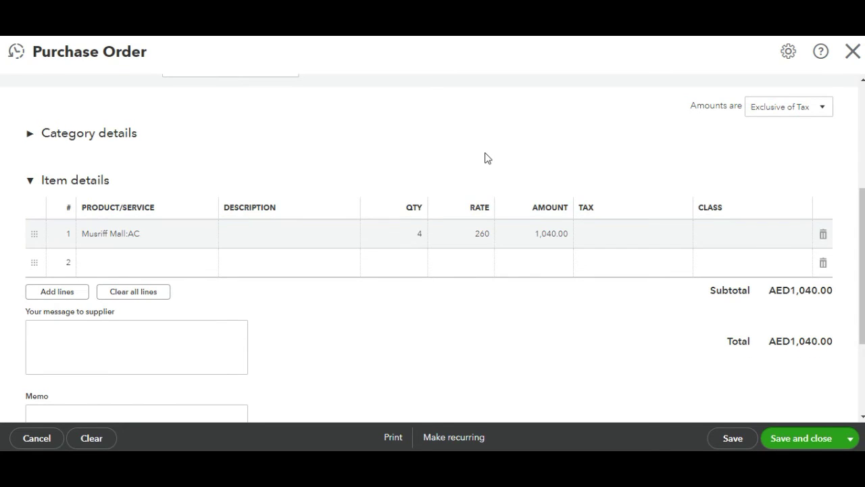
- Set the AC item line's tax to SR Standard Rated (5%) and its class to Musriff Mall
left_click(681, 236)
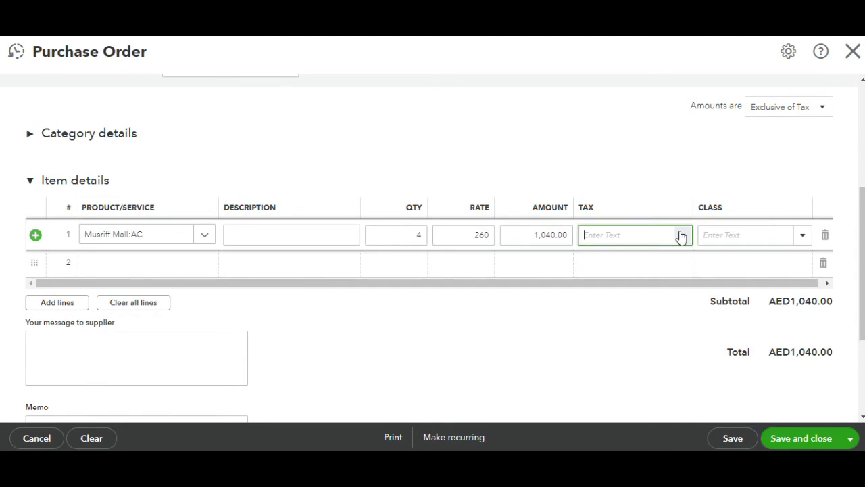
left_click(681, 236)
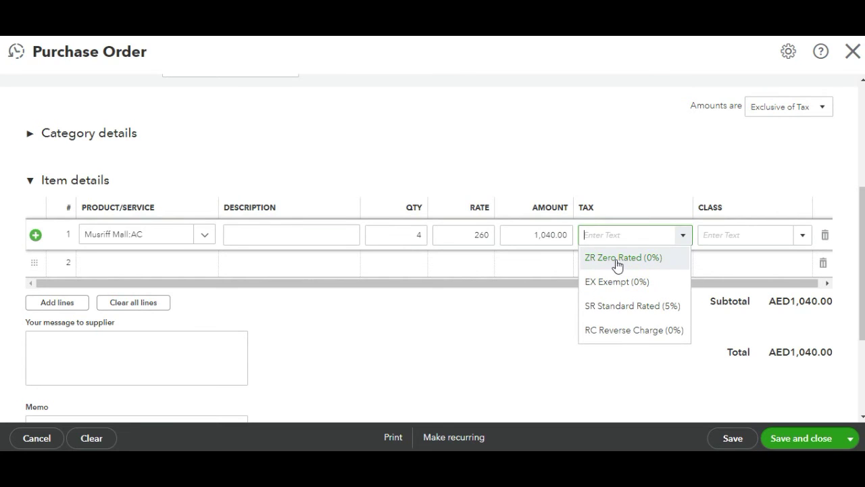
left_click(637, 304)
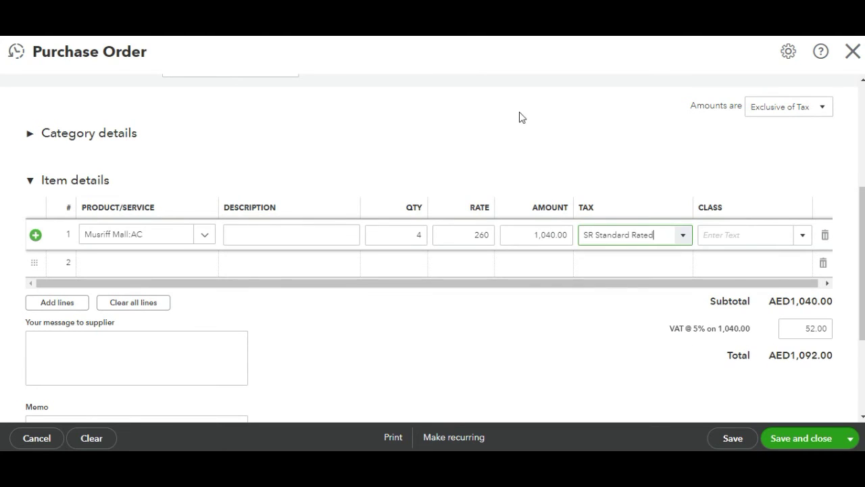
left_click(521, 116)
left_click(778, 237)
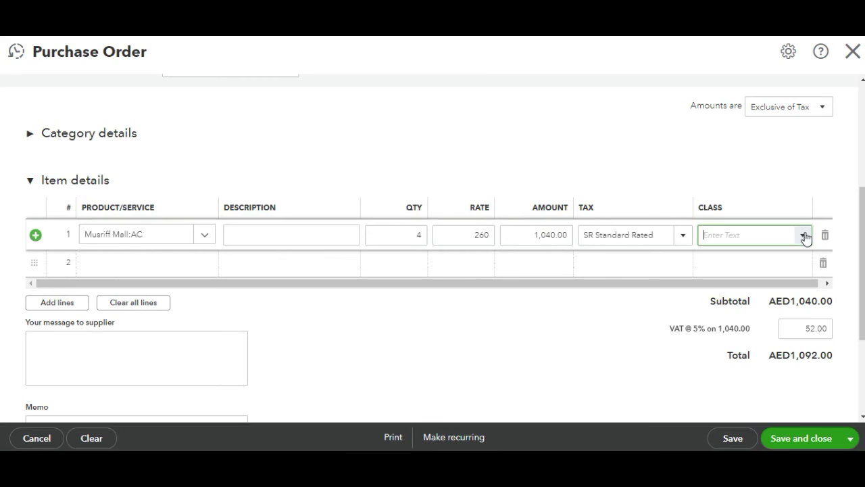
left_click(805, 235)
left_click(761, 280)
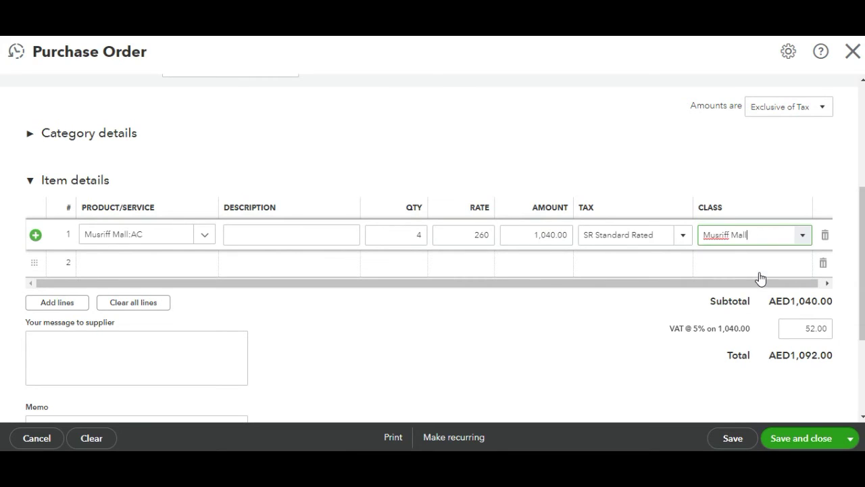
left_click(421, 336)
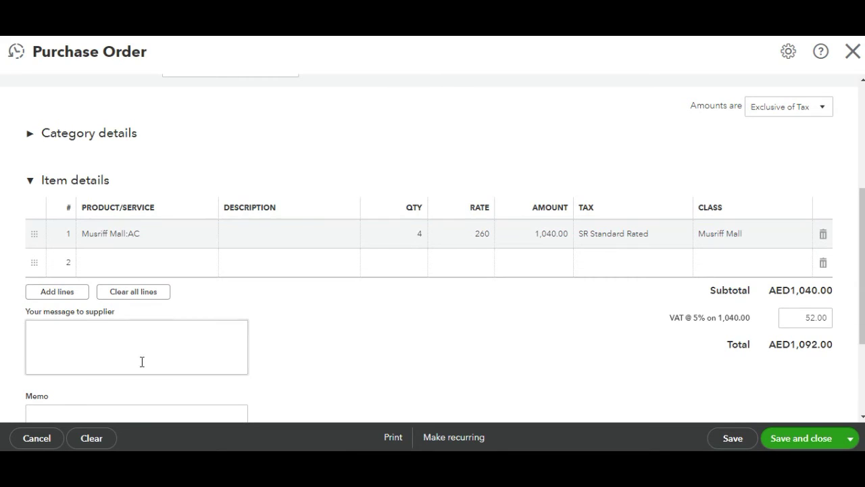
- Save and close the purchase order, leaving the supplier message and memo blank
left_click(101, 334)
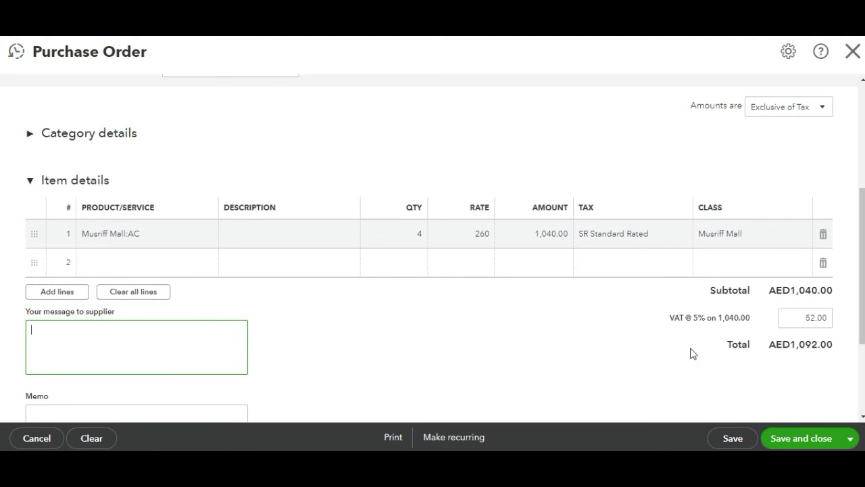
scroll(862, 271, "down", 3)
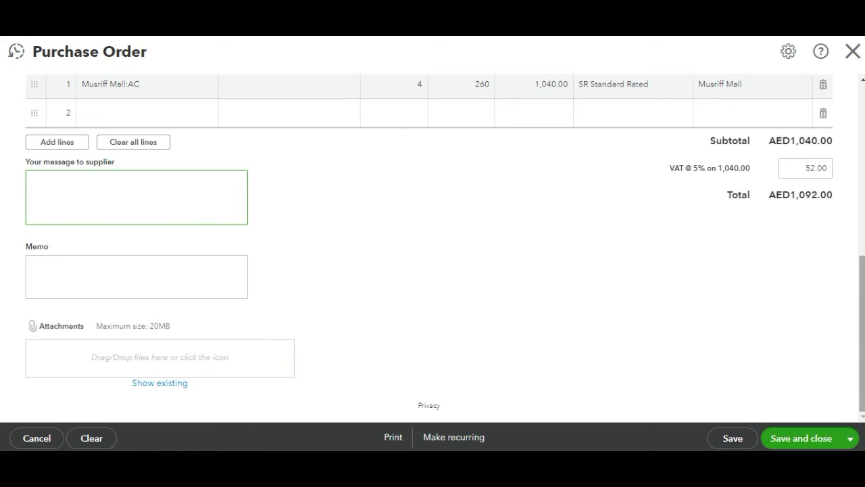
mouse_move(862, 331)
left_mouse_down()
mouse_move(862, 159)
mouse_move(861, 331)
left_mouse_up()
left_click(798, 441)
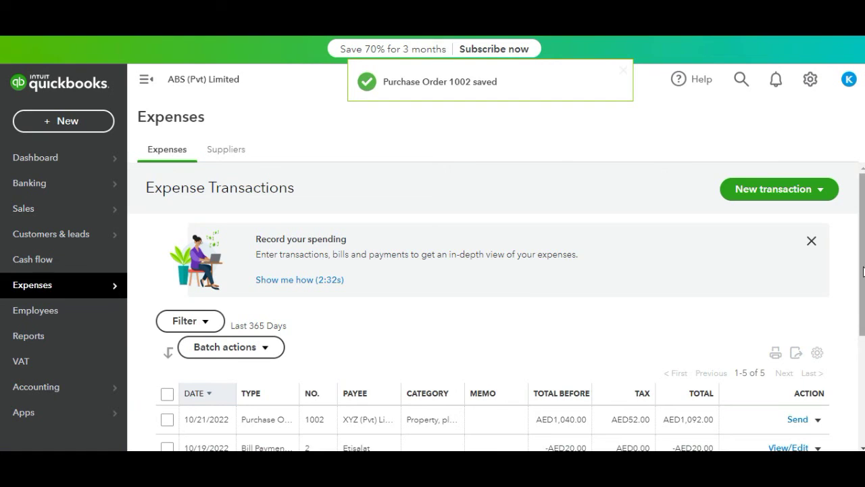
- Open the printable version of the XYZ (Pvt) Limited purchase order from the expense transactions list
left_click_drag(863, 276, 863, 370)
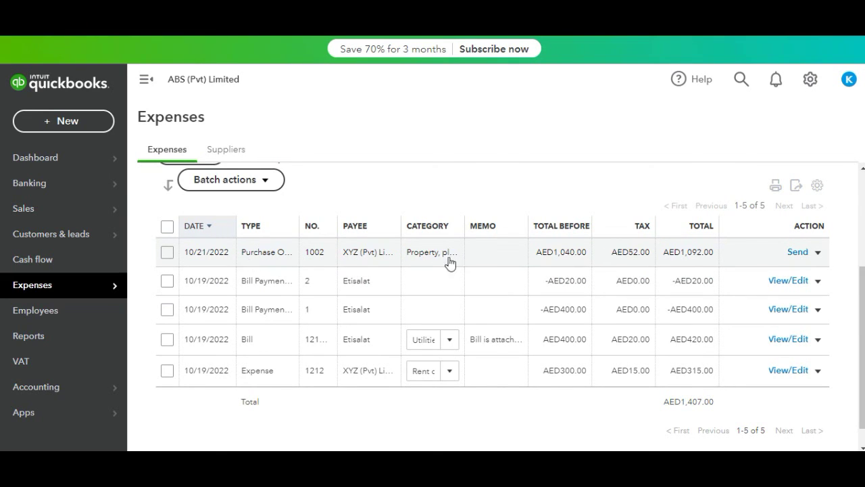
left_click(819, 252)
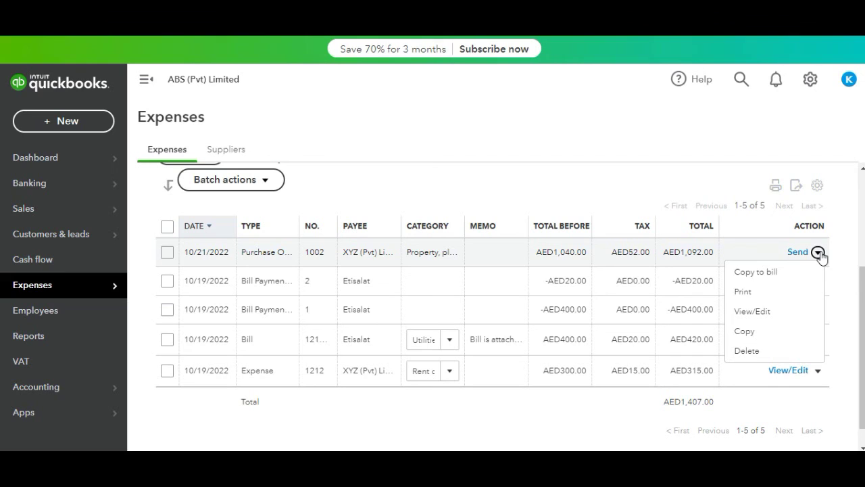
left_click(760, 292)
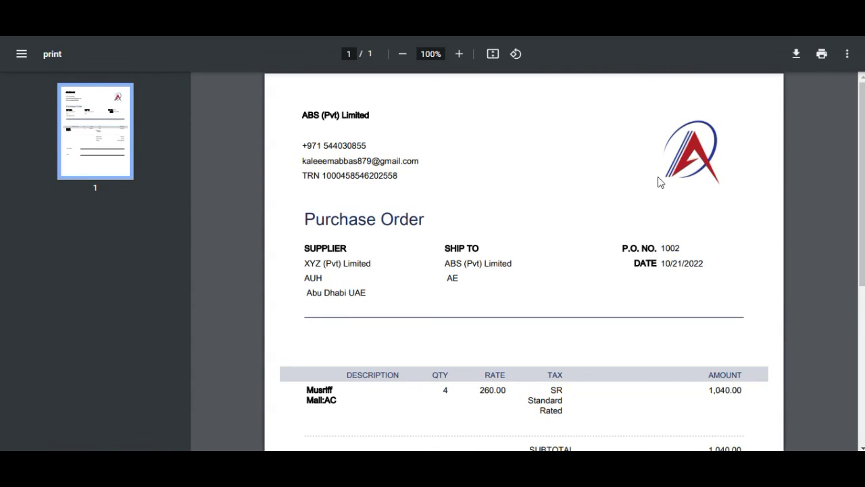
- Review the printable purchase order from its header to the totals and approval lines, and return to the expense transactions
scroll(850, 184, "down", 2)
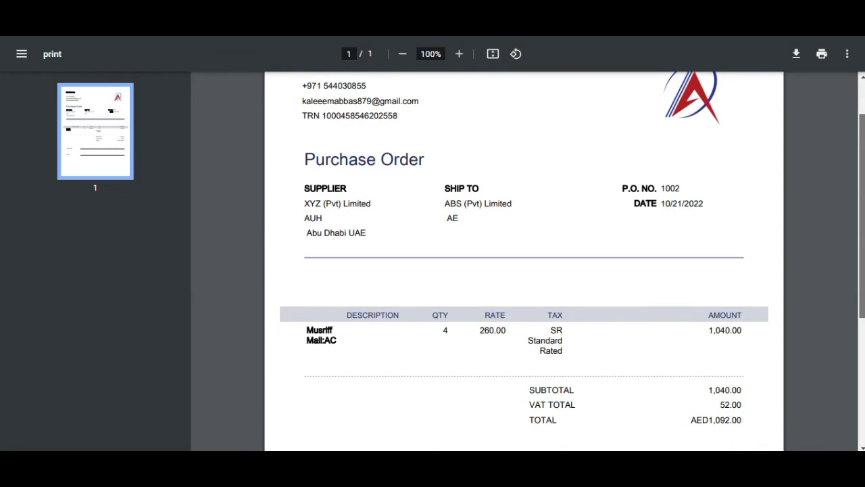
scroll(309, 205, "up", 2)
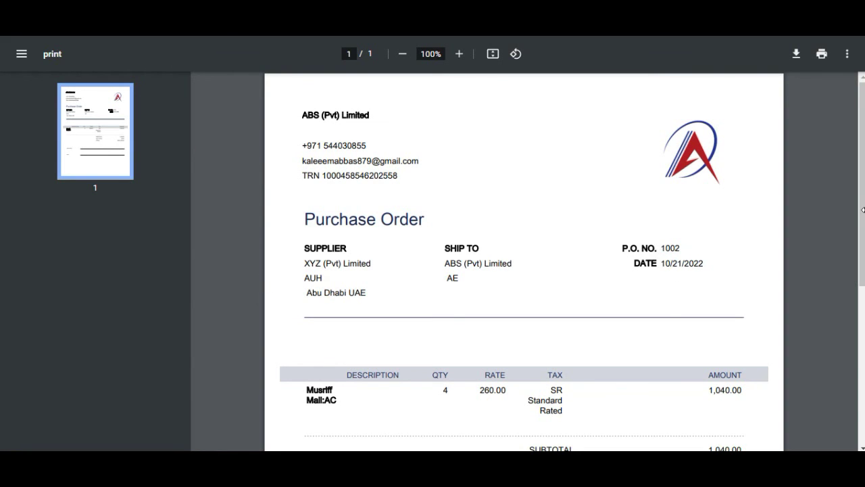
left_click_drag(863, 211, 863, 368)
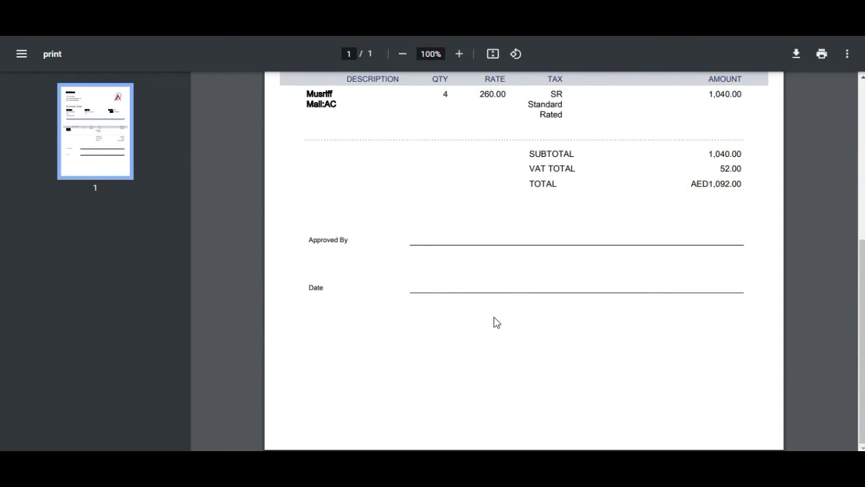
left_click(863, 90)
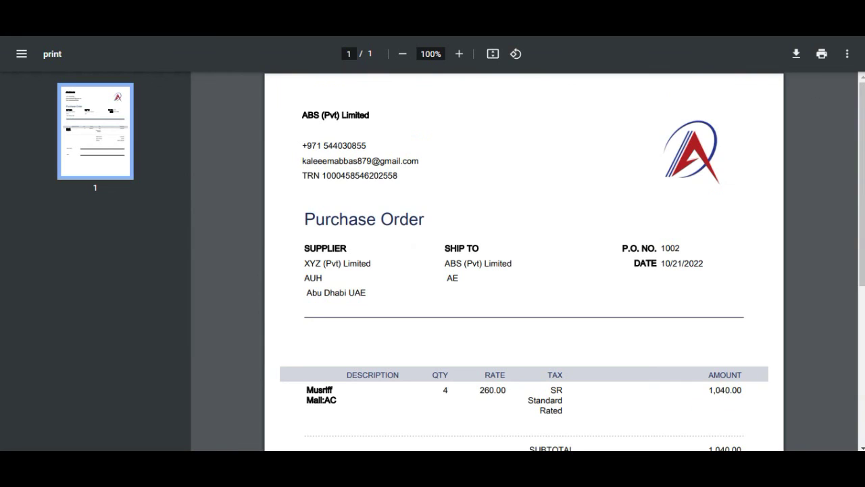
left_click(67, 8)
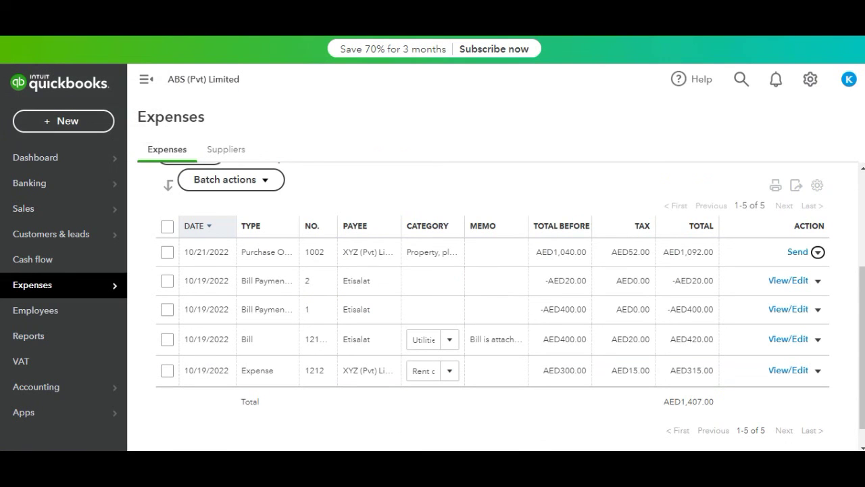